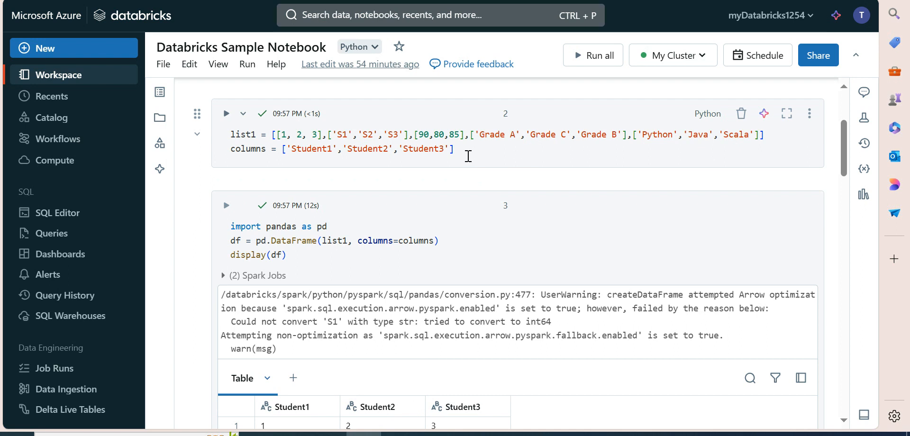
# Step: Review the sample notebook's cells from the list1 definition down to the cell that saves the default.Student table
pyautogui.scroll(-5, 445, 294)
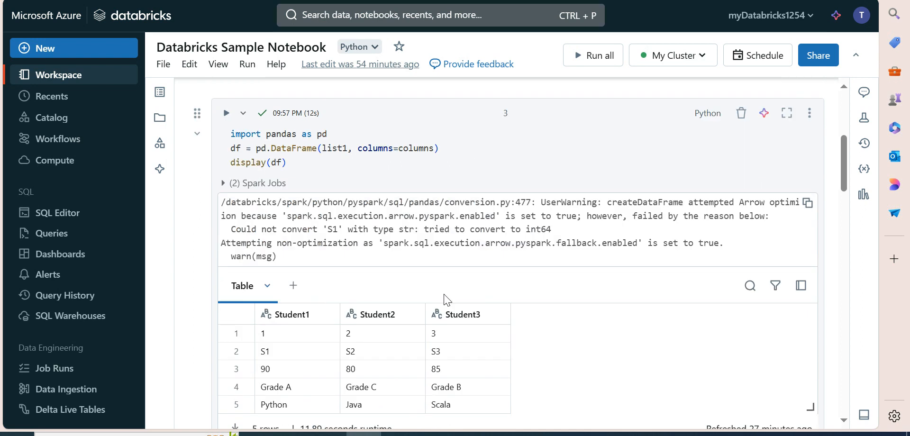
pyautogui.scroll(-2, 445, 299)
pyautogui.scroll(-3, 449, 270)
pyautogui.scroll(-8, 449, 279)
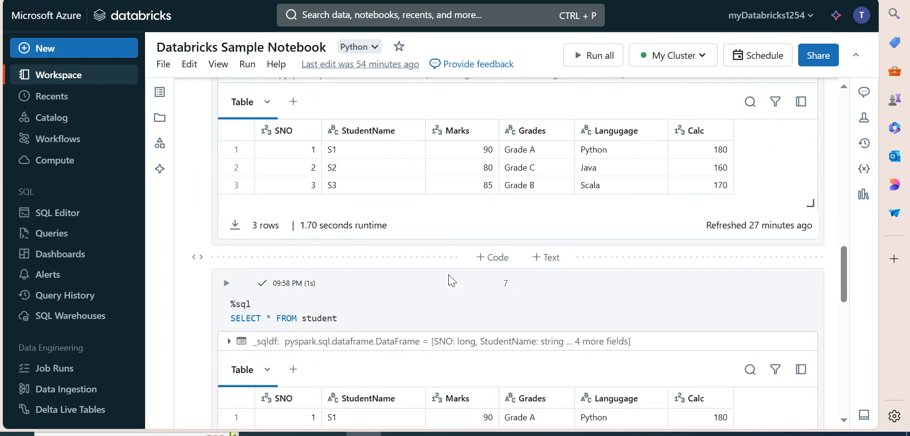
pyautogui.scroll(-2, 448, 279)
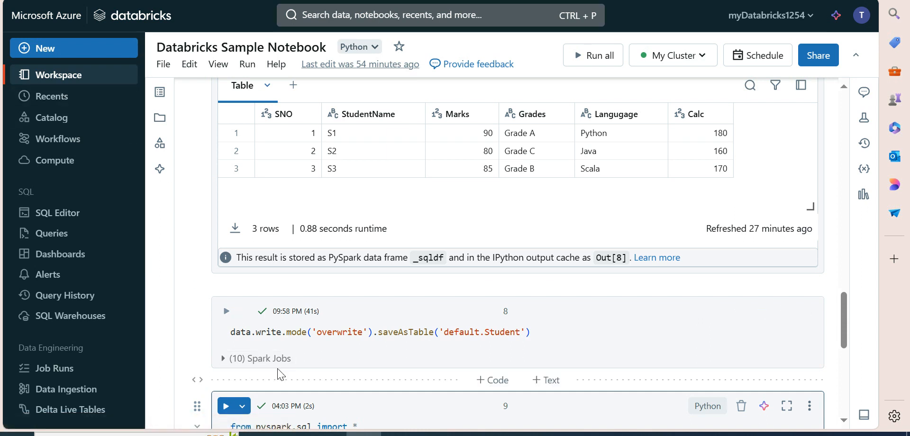
pyautogui.moveTo(314, 332)
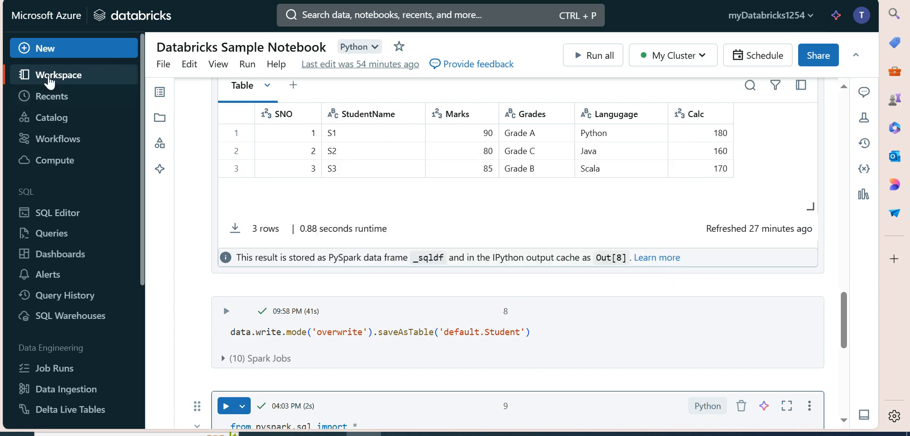
# Step: Look up the student table under the default schema of the mydatabricks1254 catalog, and return to the notebook's last cell
pyautogui.click(53, 118)
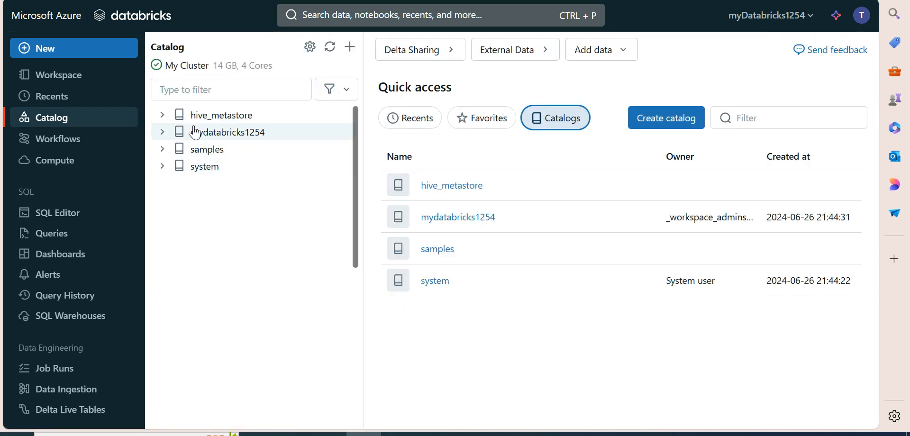
pyautogui.click(162, 133)
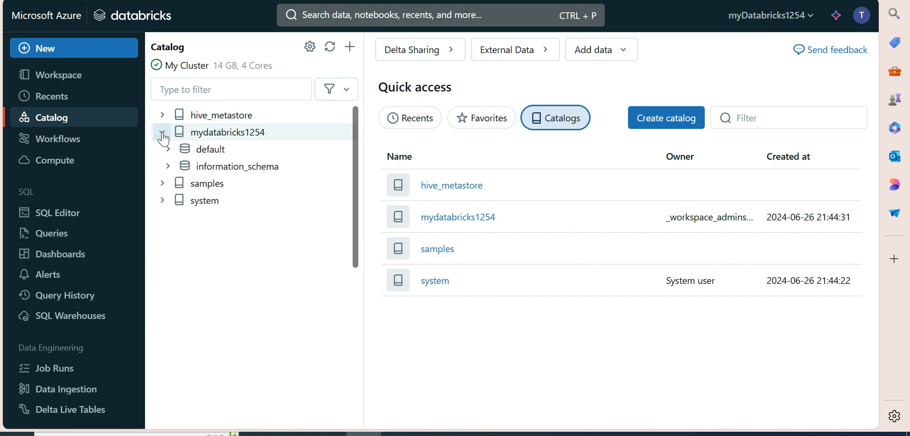
pyautogui.click(169, 150)
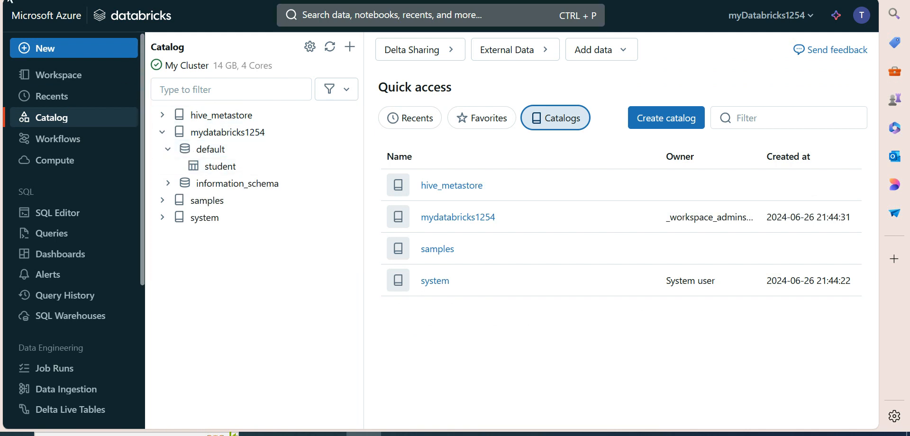
pyautogui.click(23, 1)
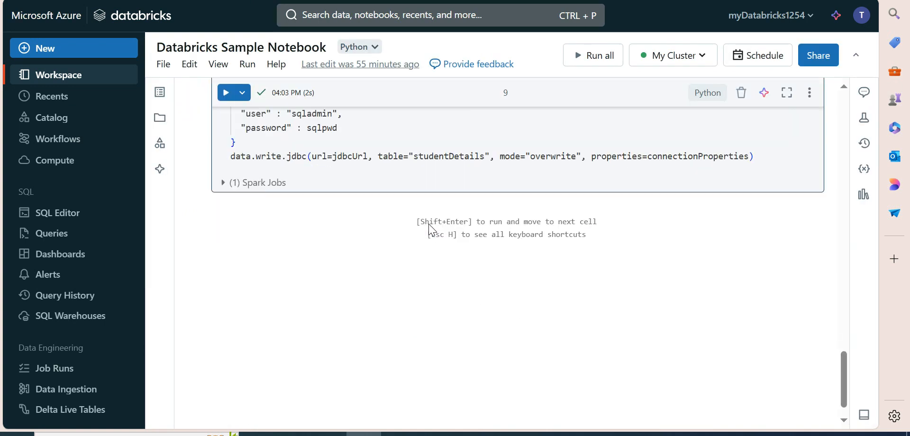
pyautogui.scroll(2, 432, 219)
pyautogui.scroll(-1, 423, 263)
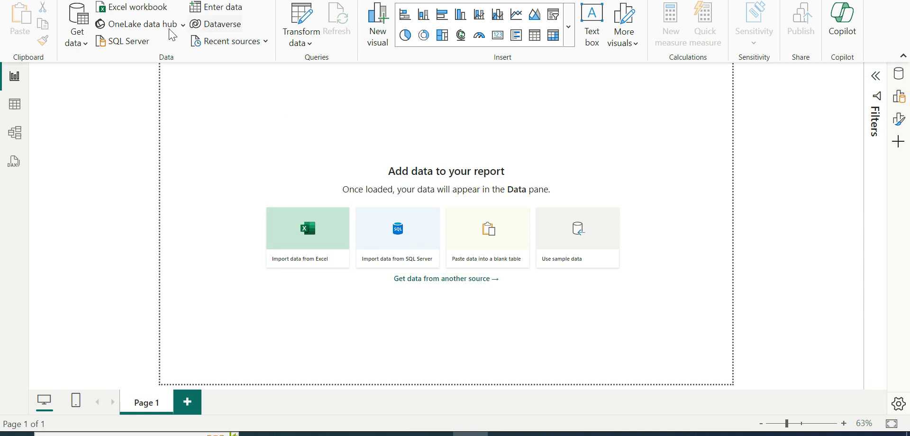
# Step: Switch to Power BI Desktop, find the Azure Databricks connector by searching for "Databri", and open its connection settings
pyautogui.click(79, 39)
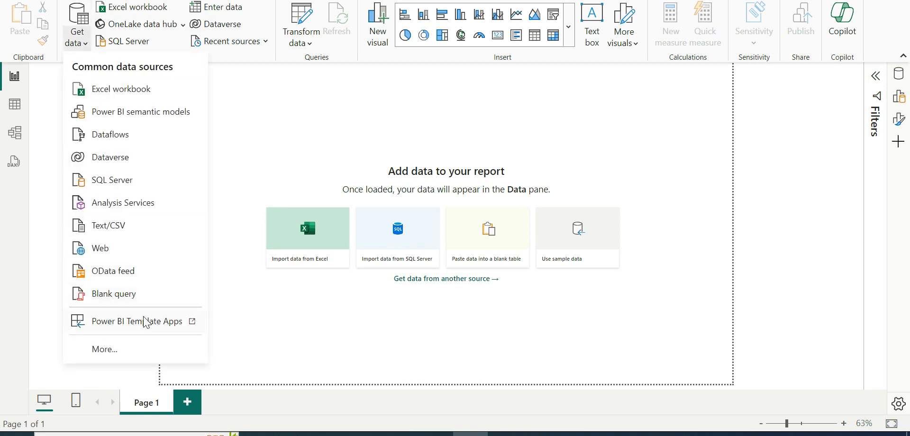
pyautogui.click(137, 348)
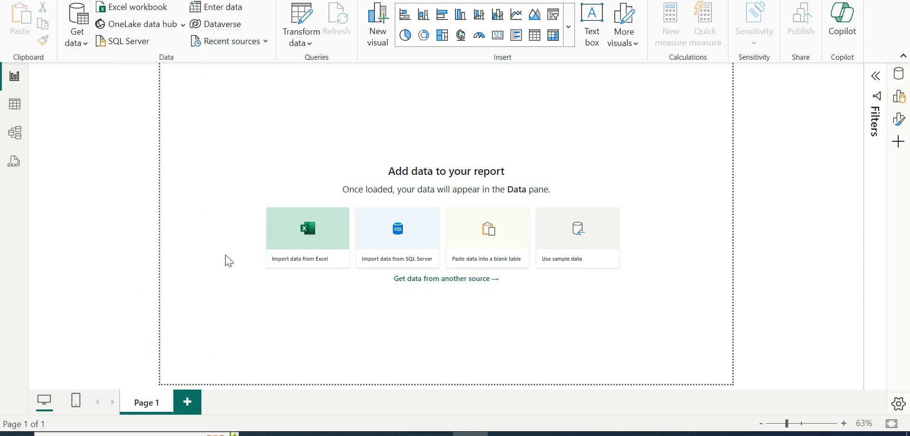
pyautogui.click(270, 148)
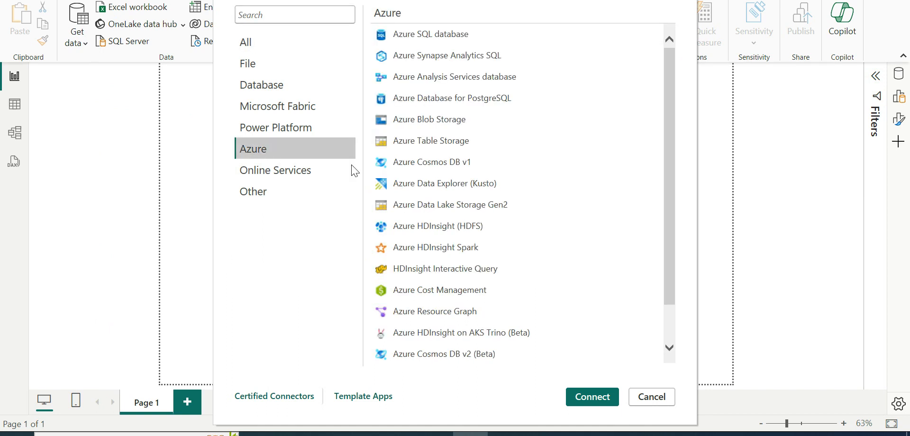
pyautogui.click(293, 19)
pyautogui.write('Databri')
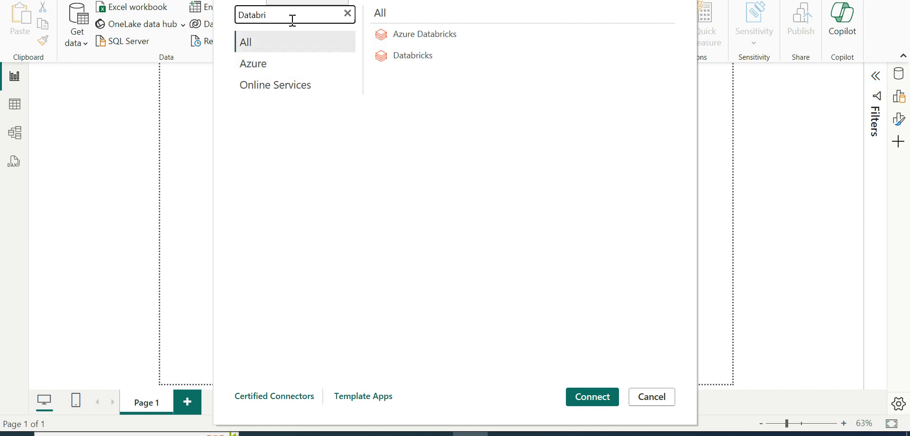
pyautogui.click(436, 34)
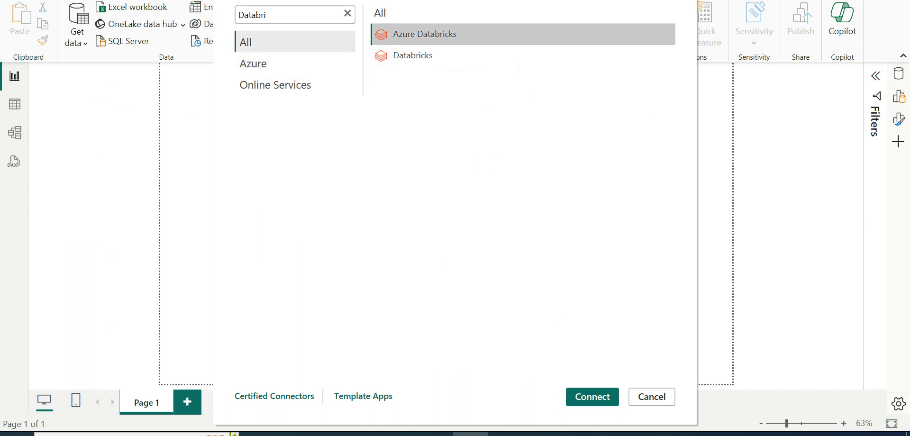
pyautogui.click(592, 400)
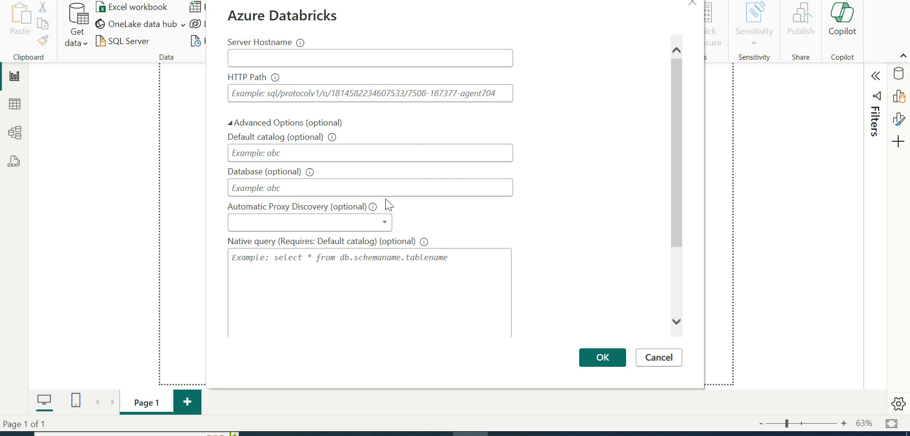
pyautogui.scroll(-3, 545, 275)
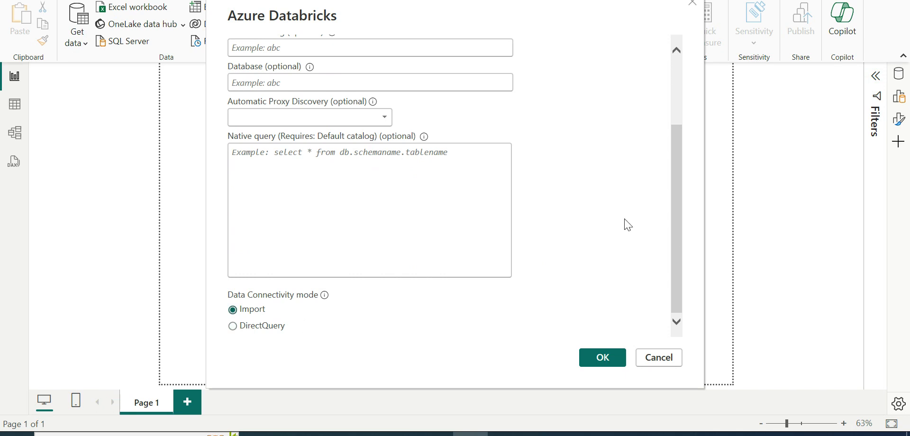
pyautogui.scroll(3, 611, 231)
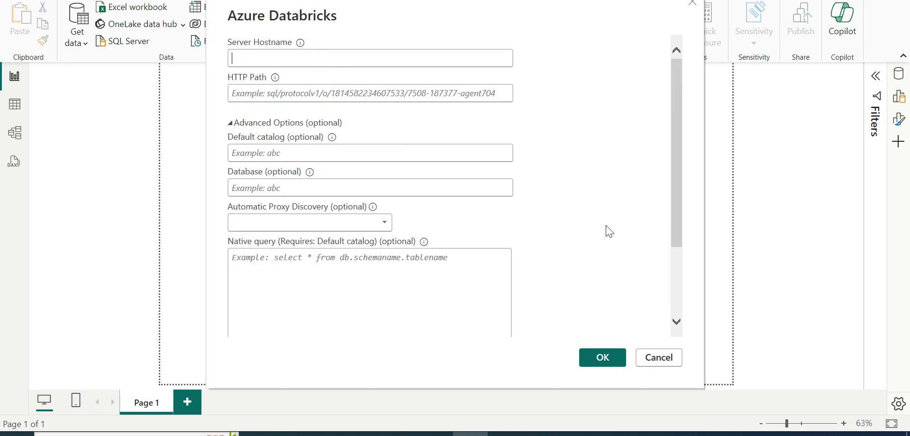
# Step: Copy the Server Hostname from My Cluster's JDBC/ODBC advanced options in Databricks into the Server Hostname of the Power BI connection
pyautogui.click(271, 51)
pyautogui.click(362, 433)
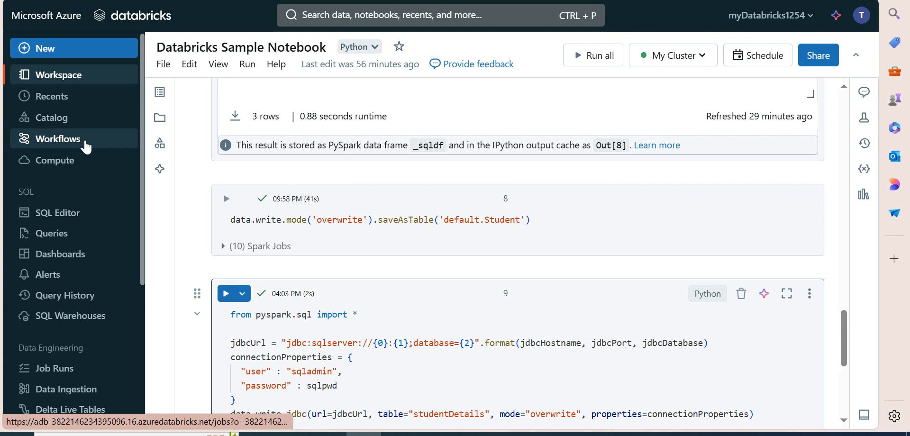
pyautogui.click(81, 167)
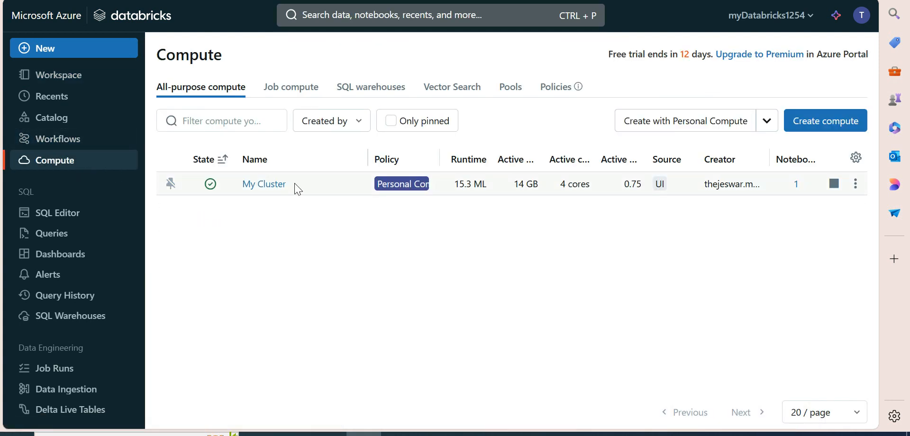
pyautogui.click(265, 184)
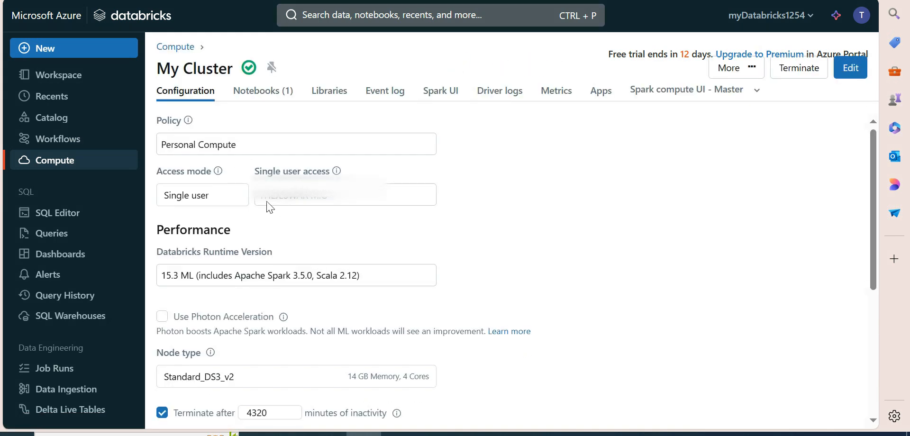
pyautogui.scroll(-5, 276, 280)
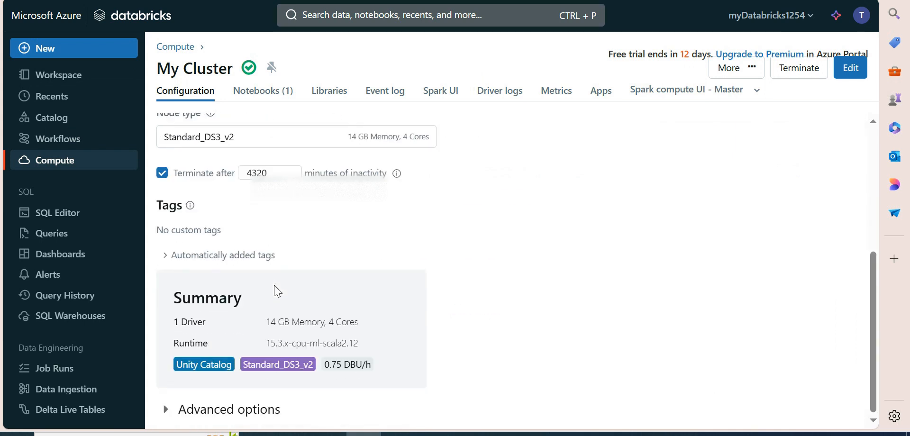
pyautogui.click(229, 410)
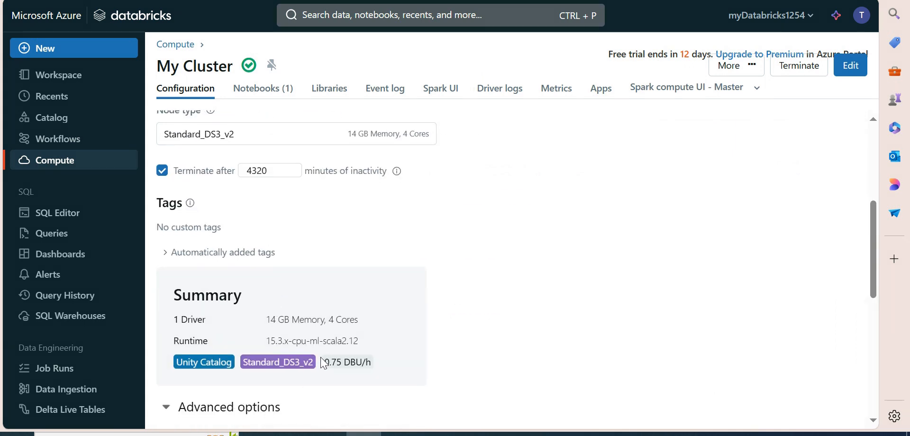
pyautogui.scroll(-6, 323, 364)
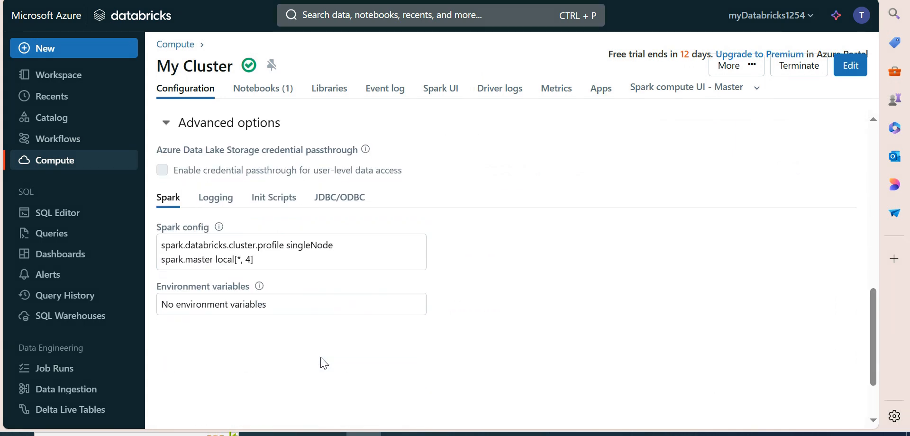
pyautogui.click(338, 204)
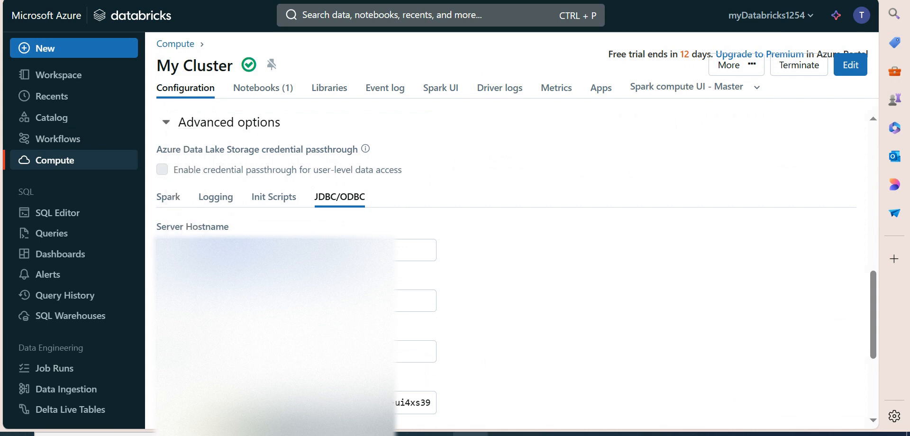
pyautogui.click(470, 434)
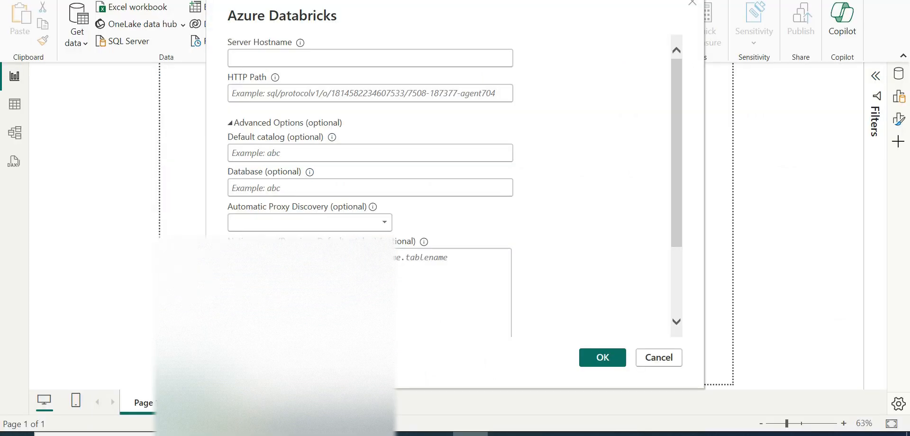
pyautogui.click(278, 63)
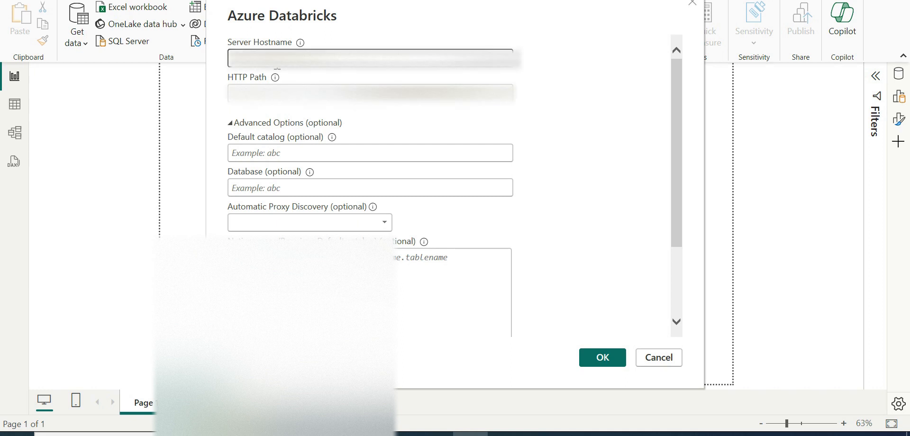
# Step: Copy the HTTP Path from My Cluster's JDBC/ODBC details in Databricks into the HTTP Path of the Power BI connection
pyautogui.hotkey('alt', 'Tab')
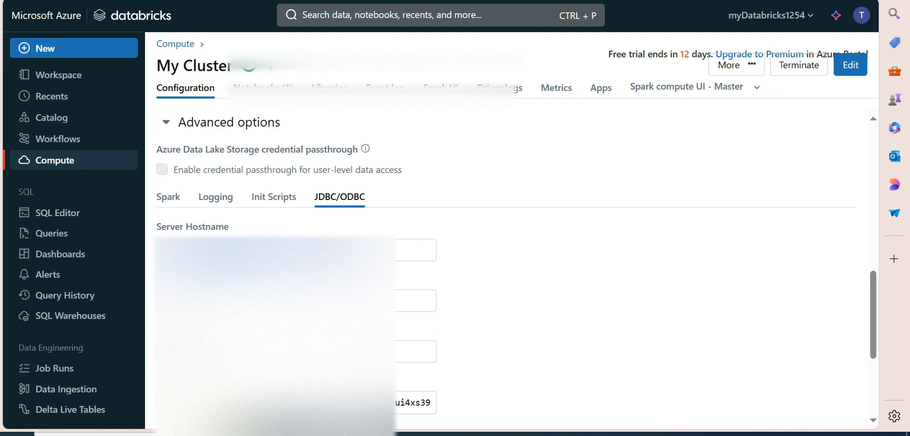
pyautogui.scroll(-3, 429, 354)
pyautogui.moveTo(159, 260); pyautogui.dragTo(441, 270)
pyautogui.hotkey('ctrl', 'c')
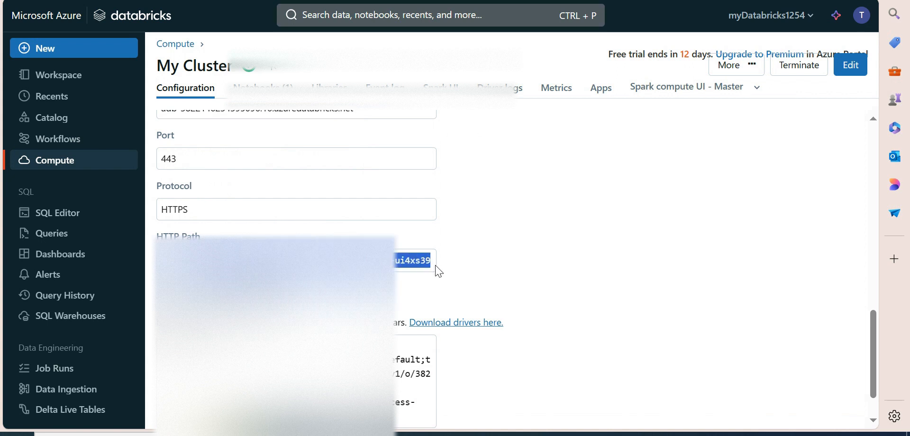
pyautogui.hotkey('alt', 'Tab')
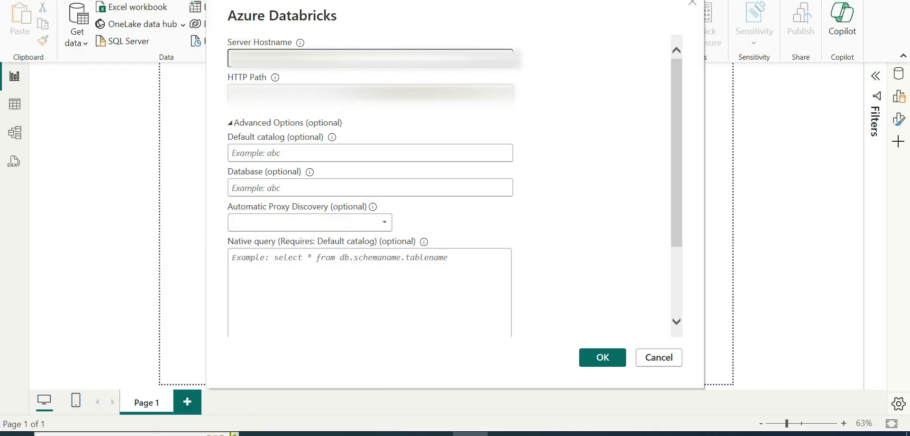
pyautogui.click(270, 96)
pyautogui.hotkey('ctrl', 'v')
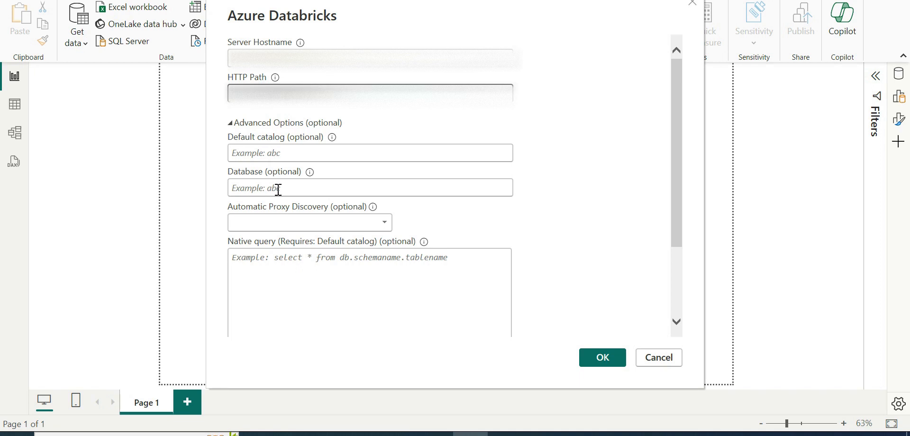
# Step: Confirm the Azure Databricks connection and select the student table in the default schema of mydatabricks1254
pyautogui.scroll(-3, 511, 220)
pyautogui.click(592, 363)
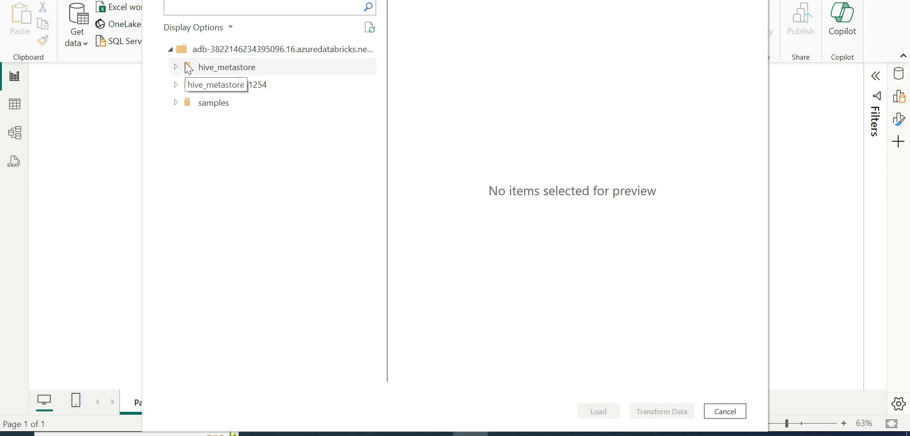
pyautogui.click(175, 85)
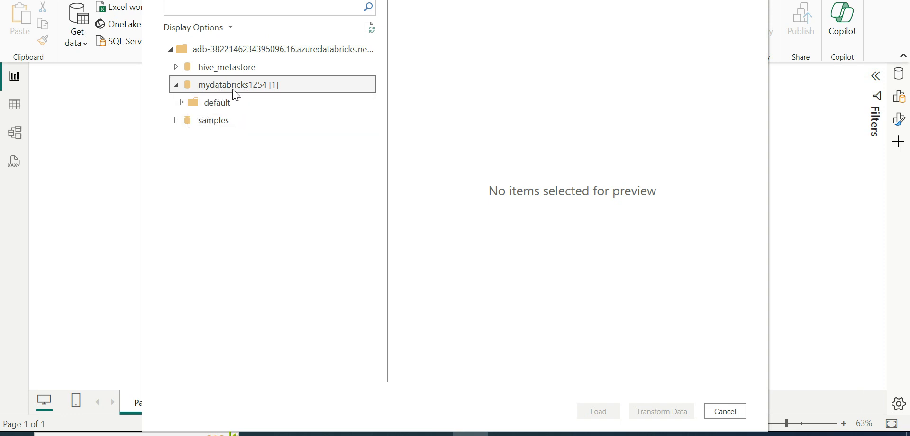
pyautogui.click(217, 106)
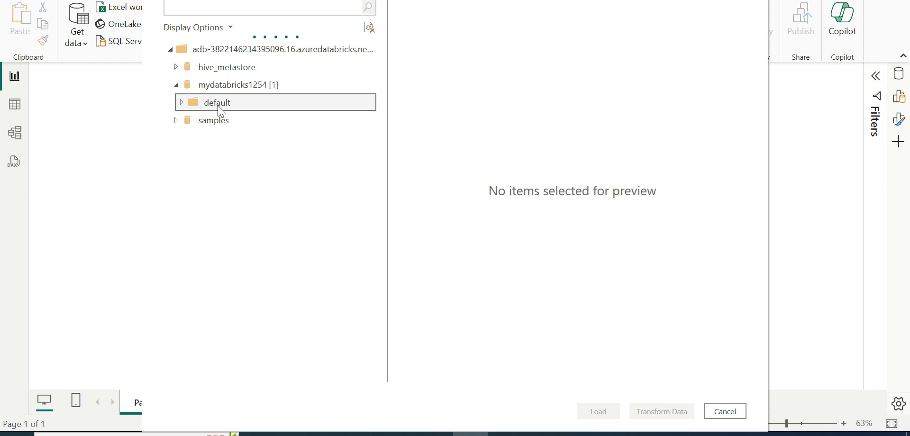
pyautogui.click(204, 121)
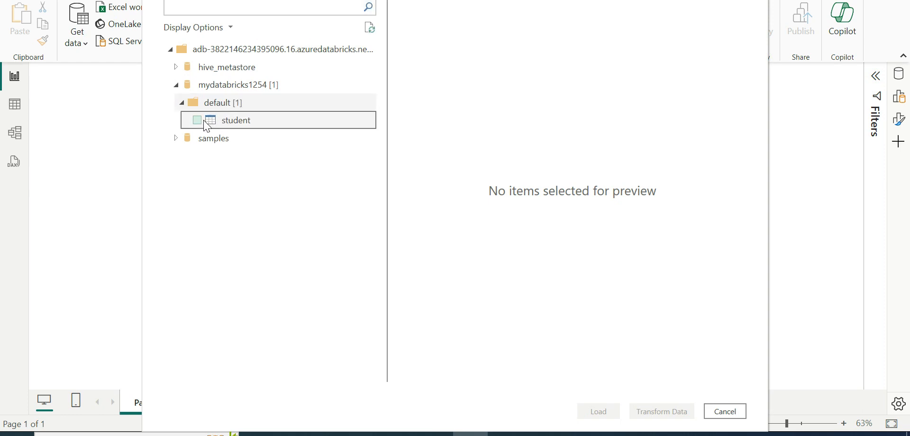
pyautogui.click(198, 121)
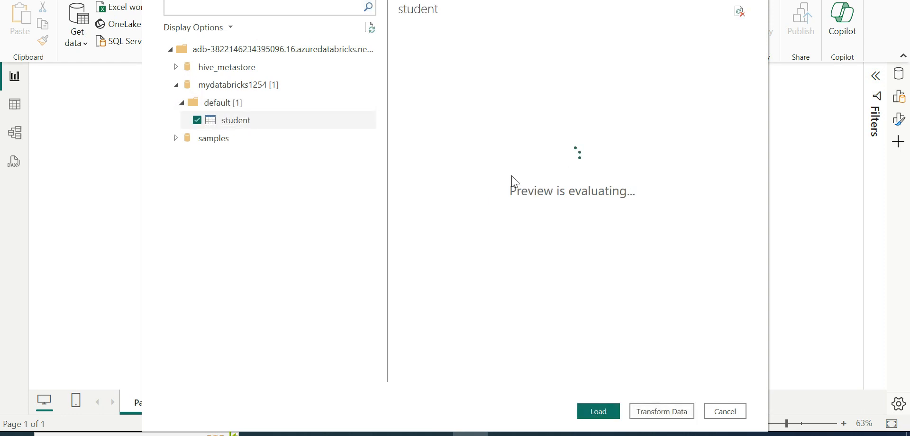
# Step: Load the selected student table into the report and expand its list of fields
pyautogui.click(604, 414)
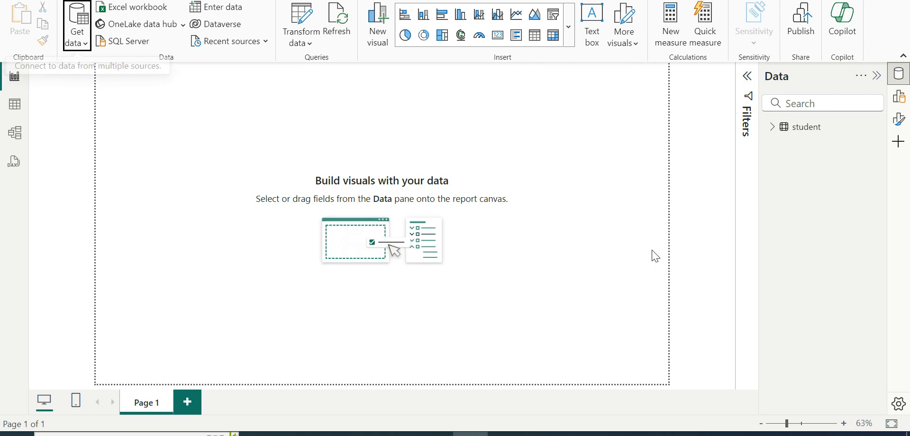
pyautogui.click(772, 127)
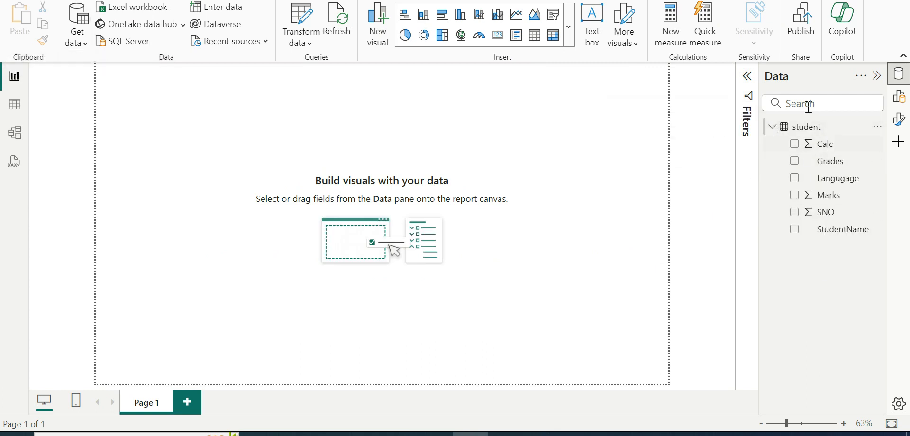
# Step: Create a visual on Page 1 from the StudentName, Marks and Grades fields of the student table
pyautogui.click(794, 228)
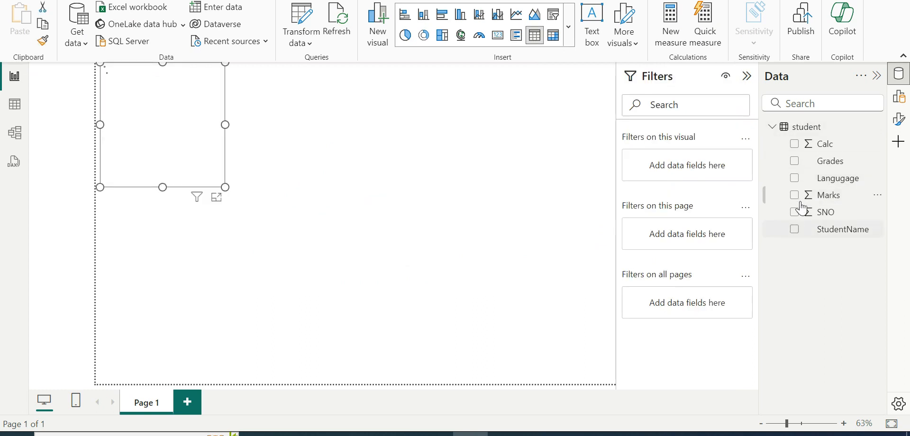
pyautogui.click(794, 195)
pyautogui.click(793, 161)
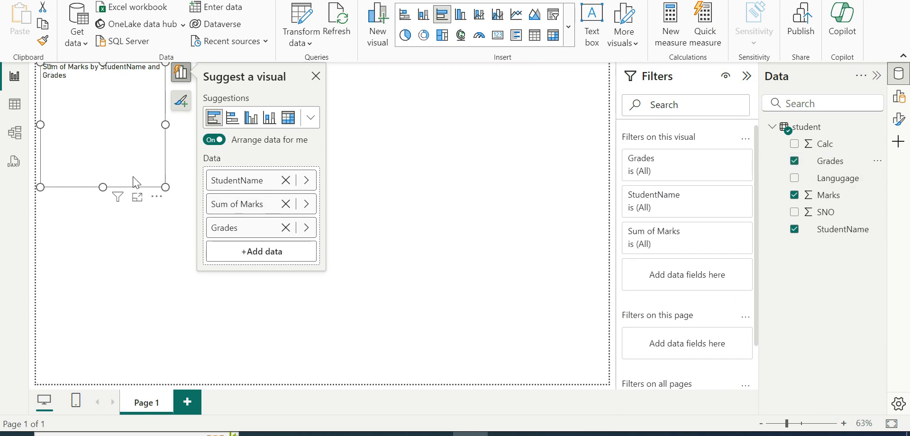
# Step: Enlarge the student marks visual to cover most of the report page and change its type to a table
pyautogui.moveTo(162, 187); pyautogui.dragTo(411, 327)
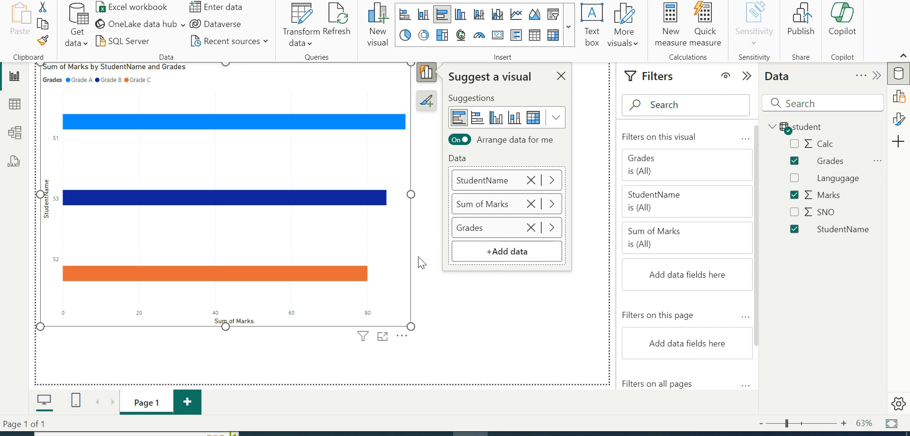
pyautogui.click(554, 118)
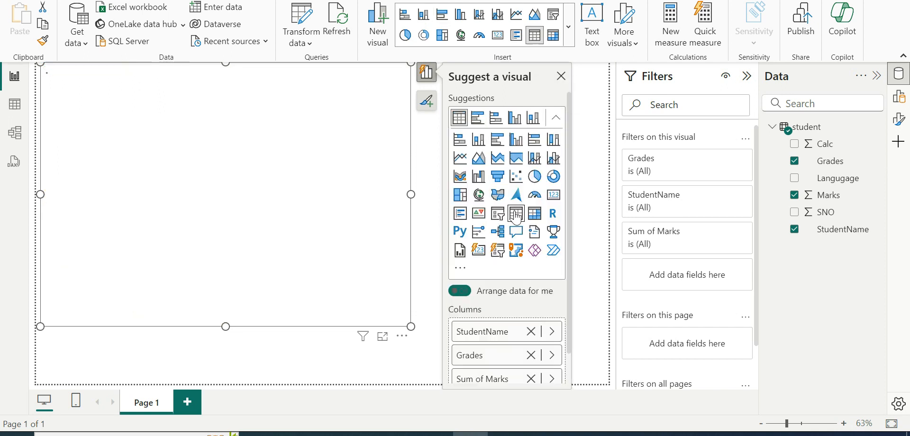